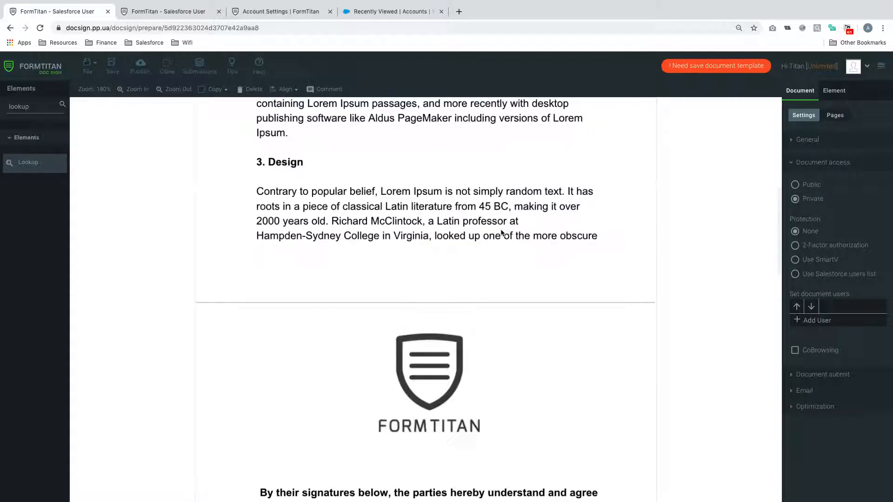
Duplicate the Postcode text field and move the copy into the State row
scroll(501, 232, "down", 5)
scroll(501, 232, "down", 5)
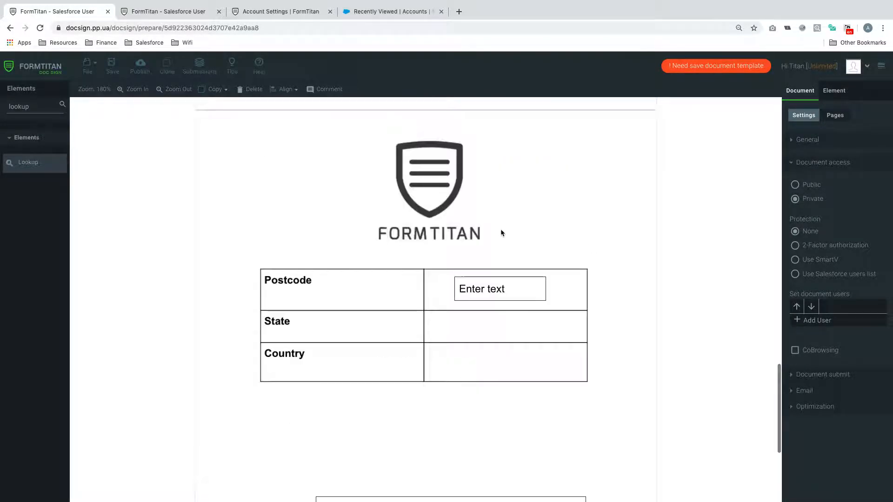
left_click(502, 285)
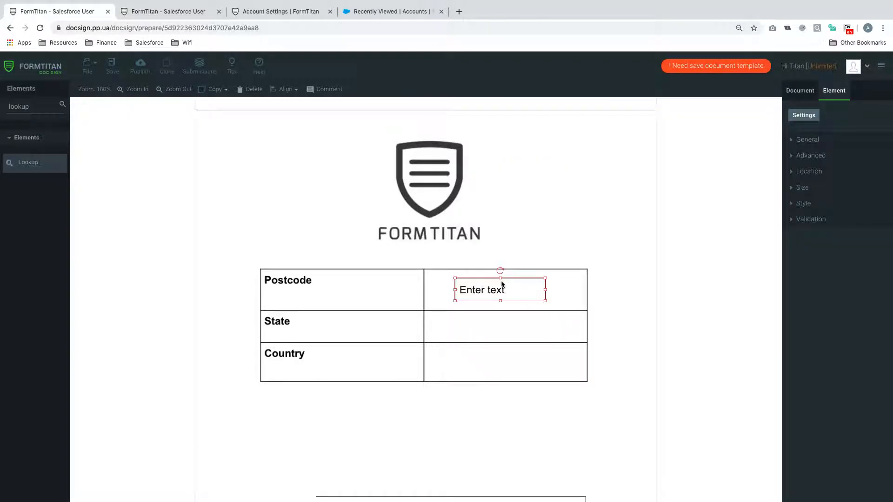
key("super+v")
left_click_drag(514, 321, 518, 370)
key("super+v")
Review the Contract Term field's general settings, then show the document's page list
scroll(584, 307, "down", 10)
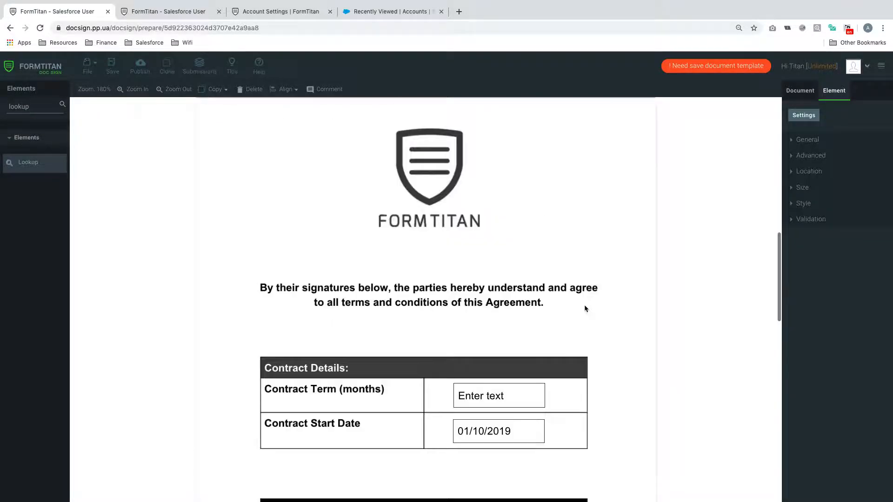
left_click(527, 304)
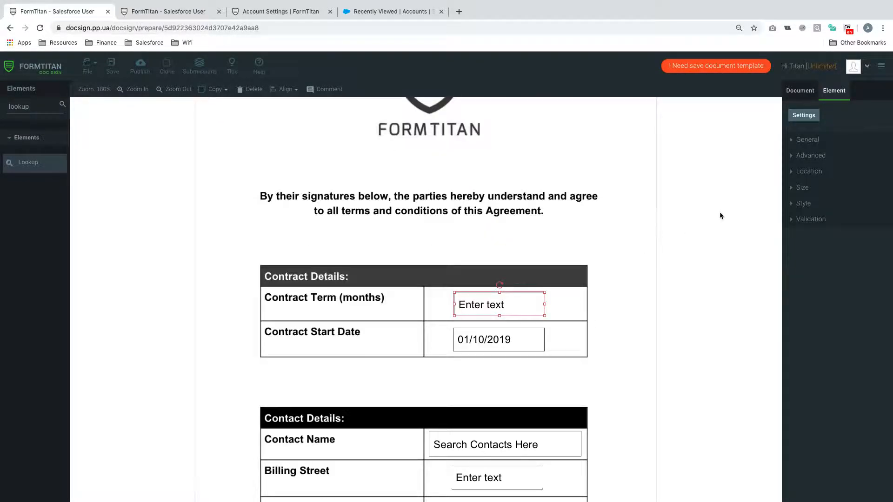
left_click(804, 139)
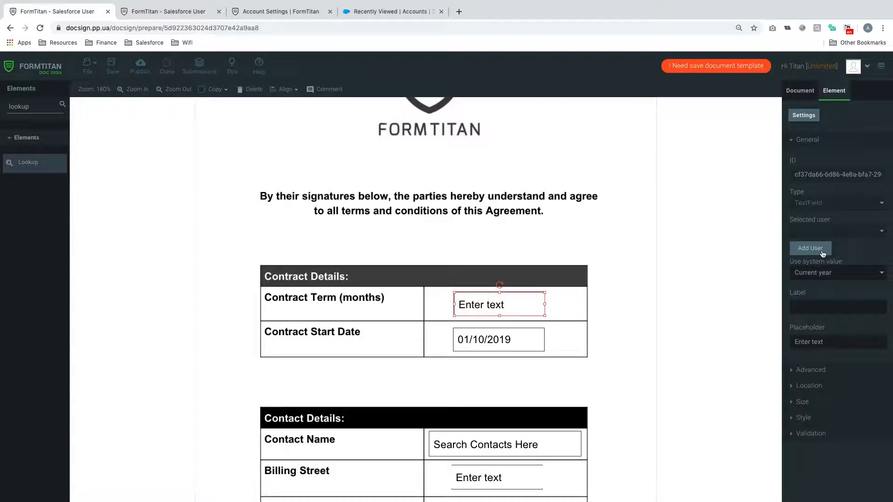
left_click(625, 296)
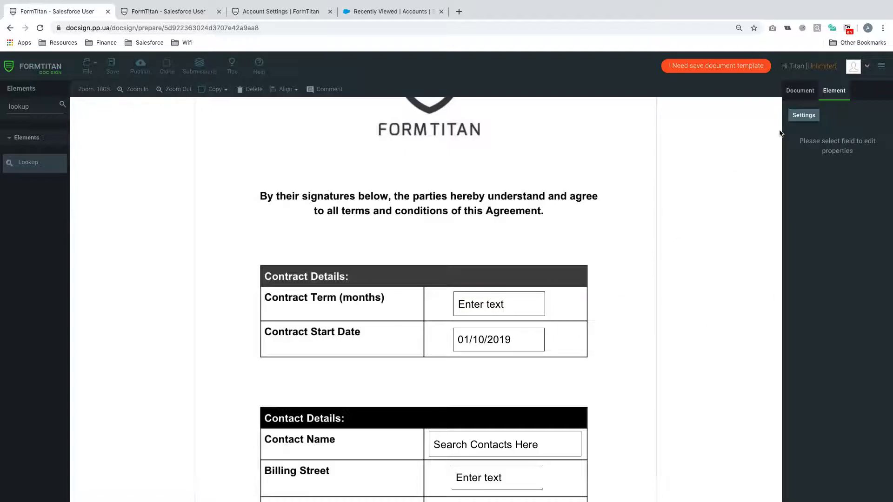
left_click(800, 90)
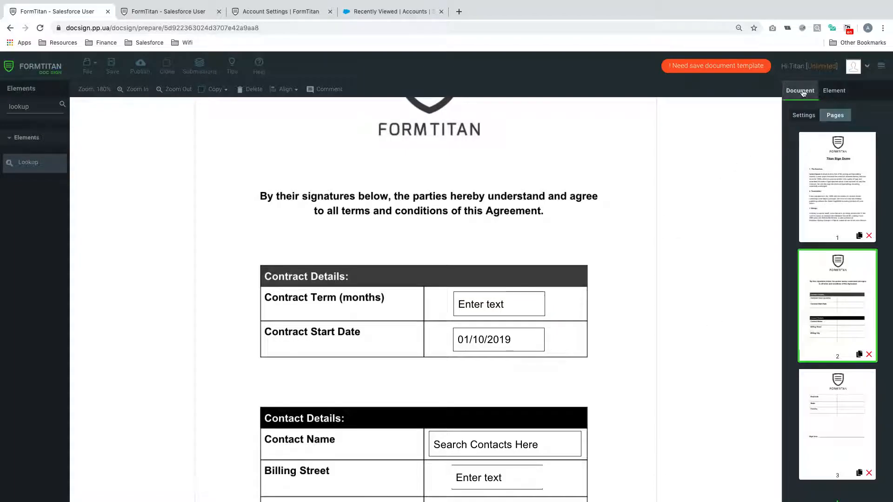
In document settings, add the first document user with their name and e-mail
left_click(803, 116)
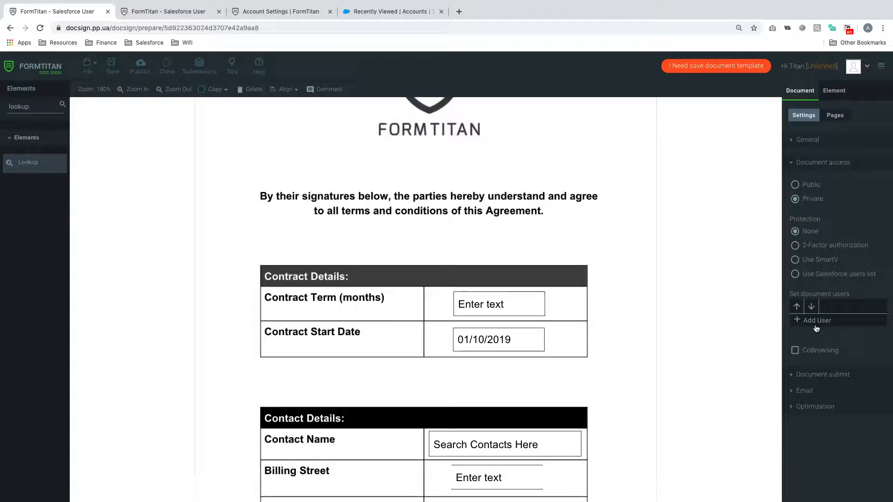
left_click(814, 320)
type("Joe Bloggs")
left_click(866, 334)
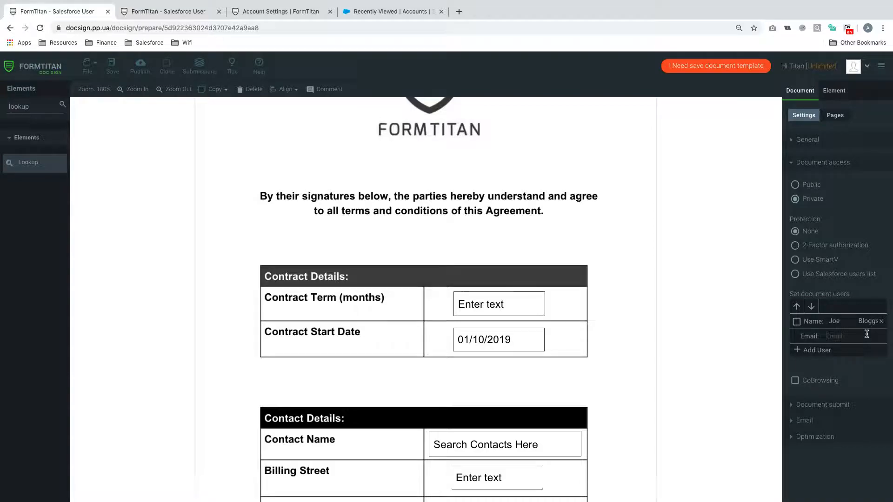
Add a second document user with name and e-mail, and enable both users
left_click(827, 351)
left_click(833, 349)
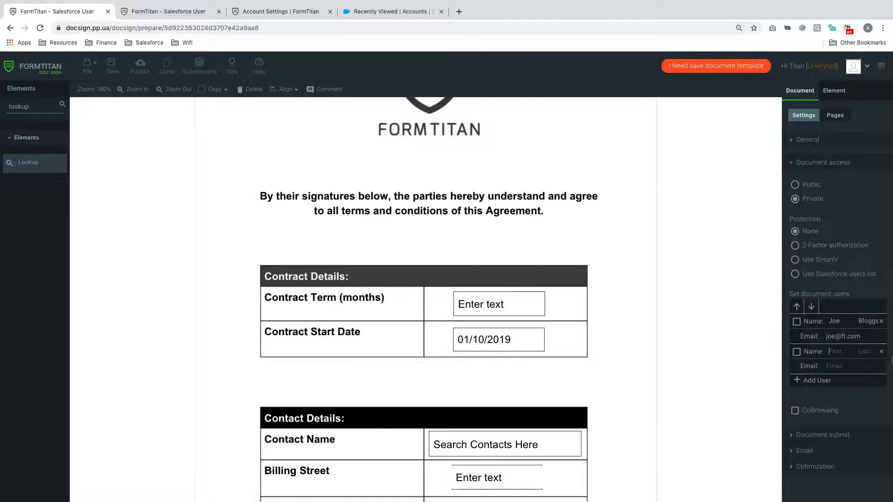
type("Test")
left_click(864, 367)
type("Test@ft.")
left_click(796, 323)
left_click(797, 352)
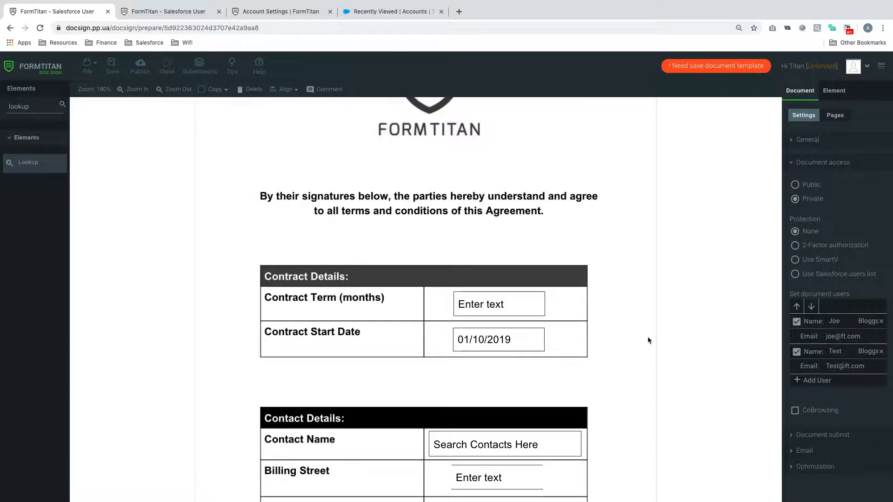
scroll(523, 268, "down", 3)
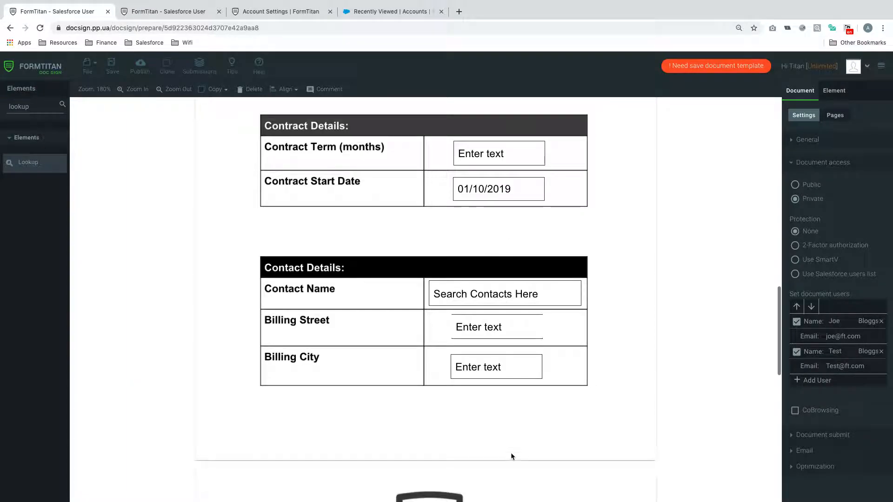
Assign Contract Term to the second signer and Contract Start Date to the first
scroll(510, 454, "up", 2)
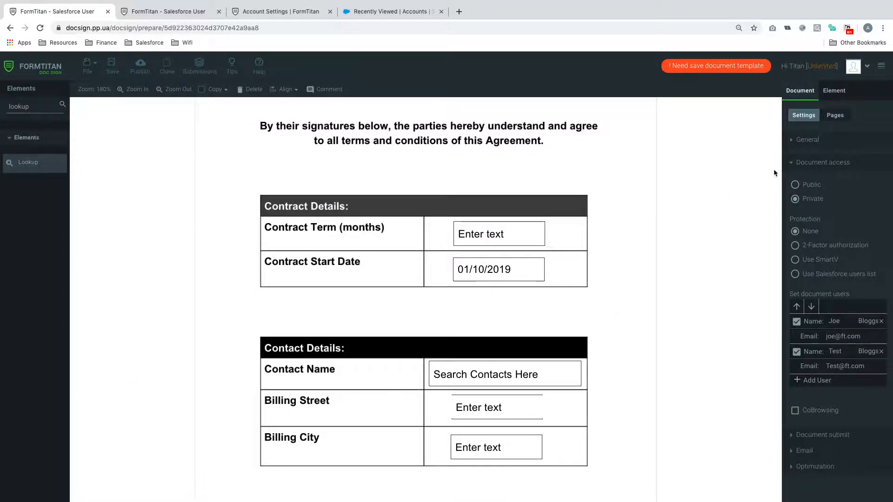
left_click(529, 237)
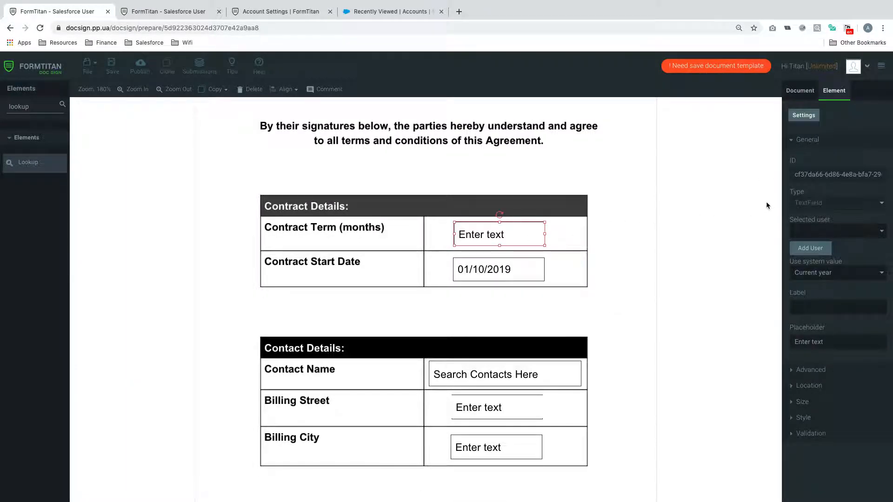
left_click(815, 235)
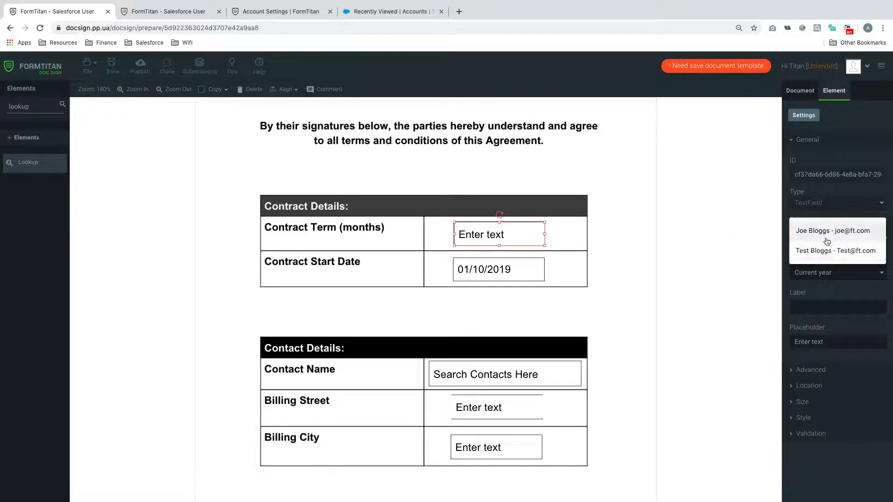
left_click(827, 253)
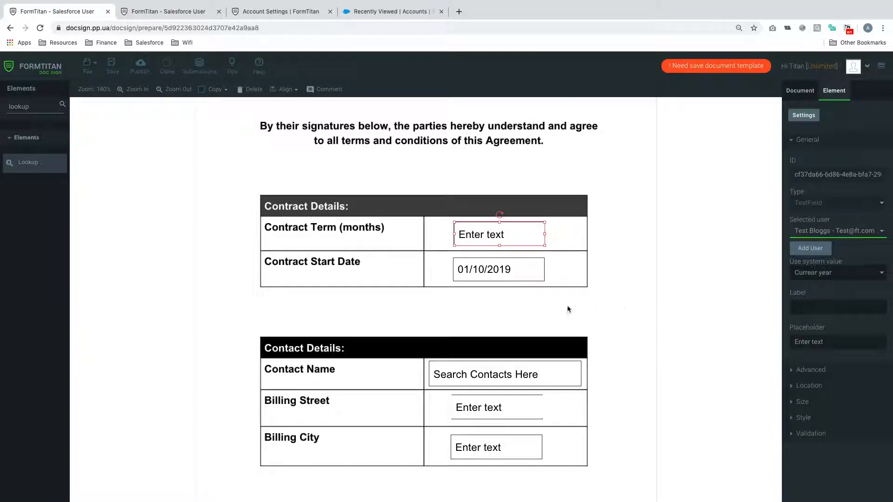
left_click(500, 272)
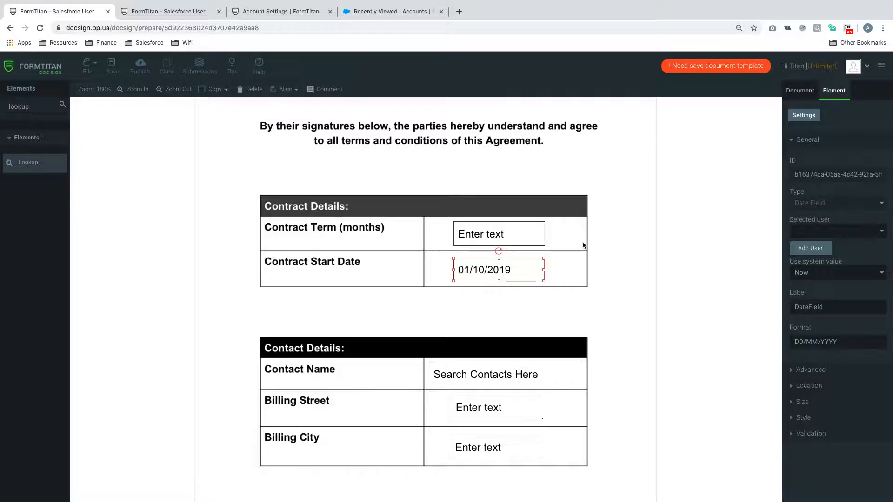
left_click(806, 231)
left_click(808, 231)
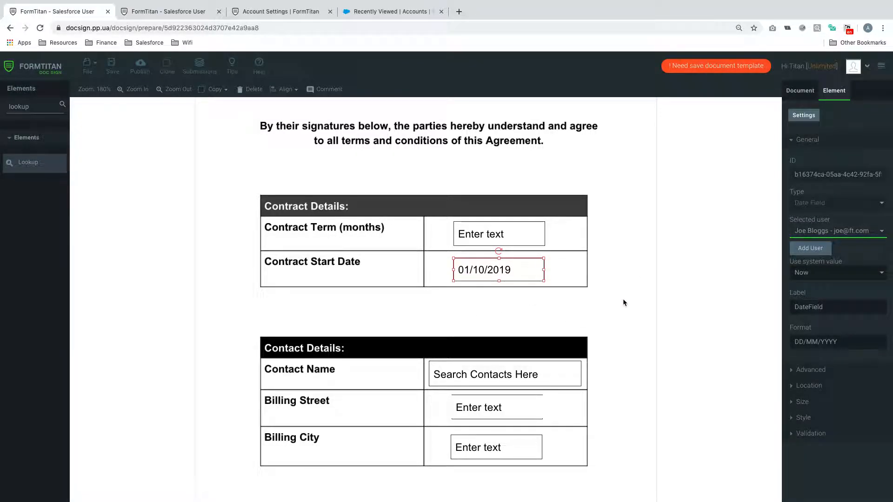
Assign the Billing Street and Billing City fields to the first signer
scroll(623, 299, "down", 2)
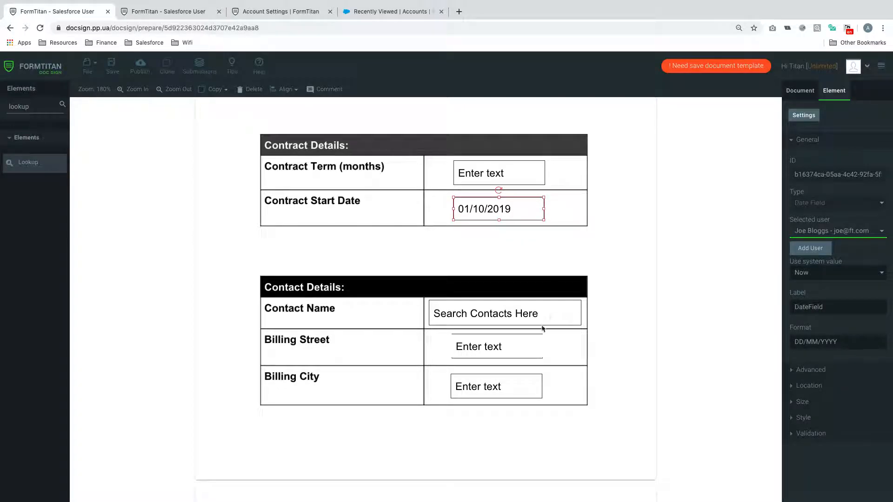
left_click(517, 354)
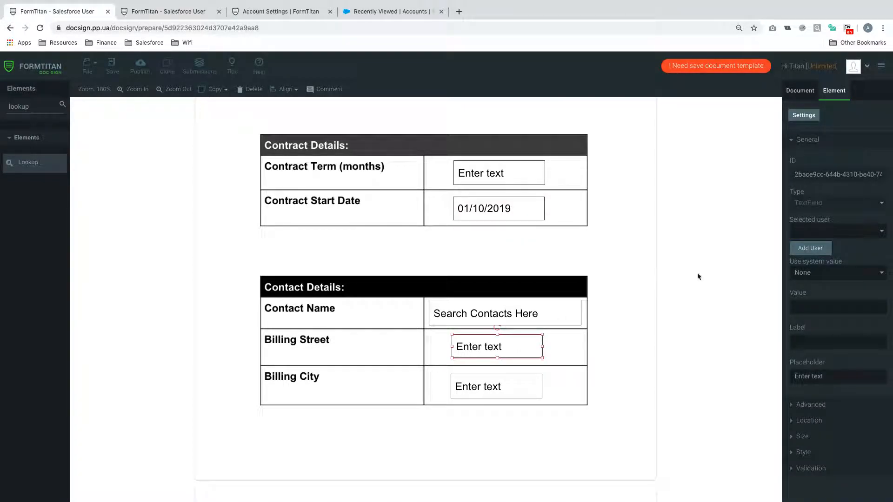
left_click(832, 231)
left_click(831, 232)
left_click(821, 250)
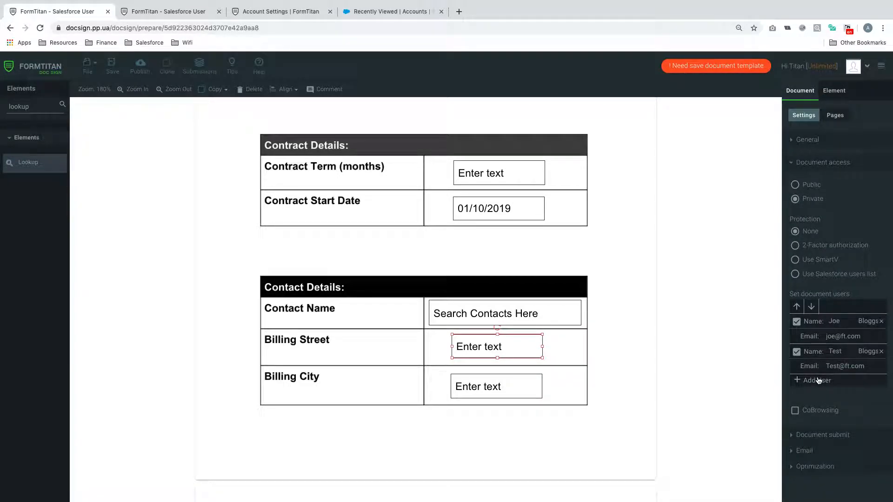
left_click(514, 393)
left_click(827, 231)
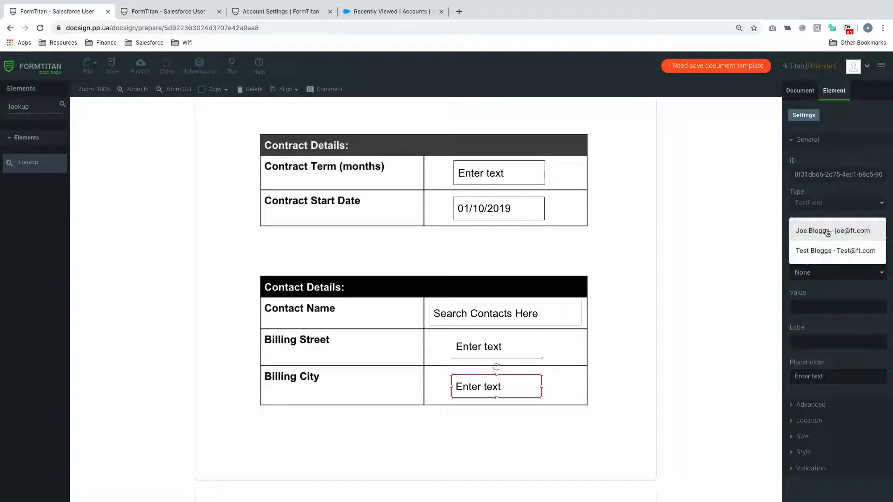
left_click(827, 233)
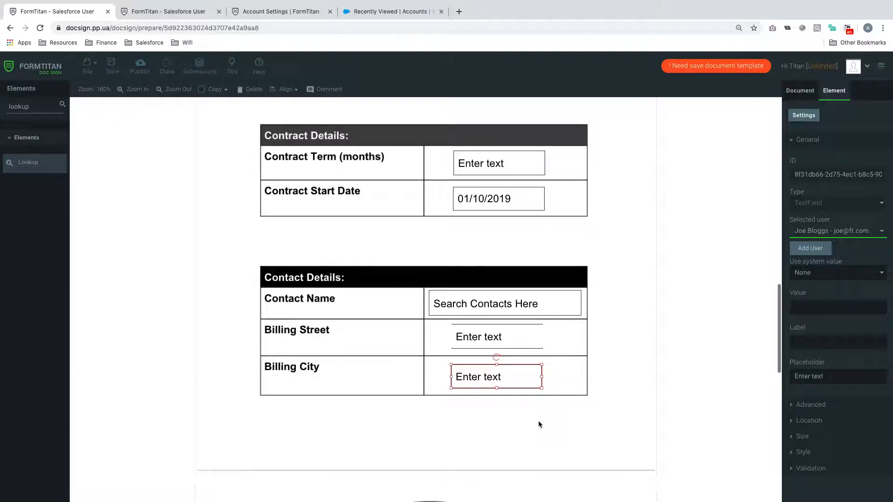
Assign the Postcode and State fields to the second signer
scroll(538, 420, "down", 6)
scroll(531, 317, "down", 2)
left_click(525, 283)
left_click(823, 231)
left_click(809, 250)
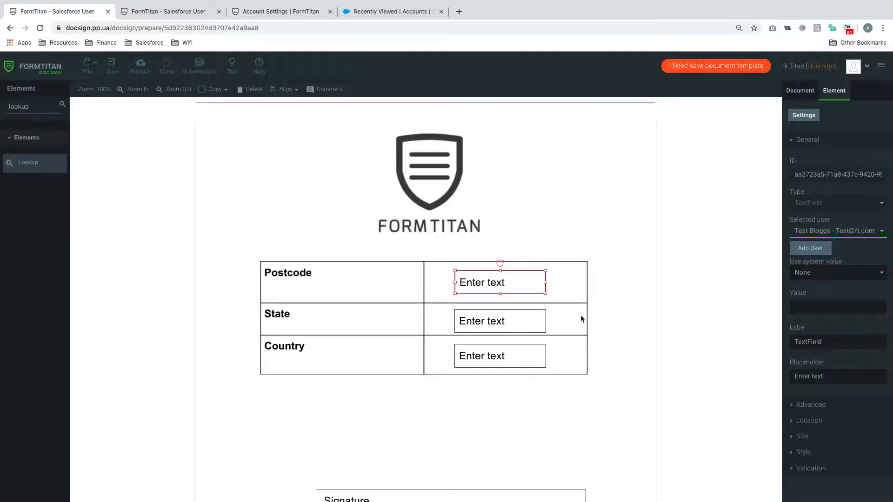
left_click(519, 325)
left_click(817, 234)
left_click(817, 251)
Assign the Country and Signature fields to the first signer
left_click(524, 355)
left_click(830, 231)
left_click(837, 234)
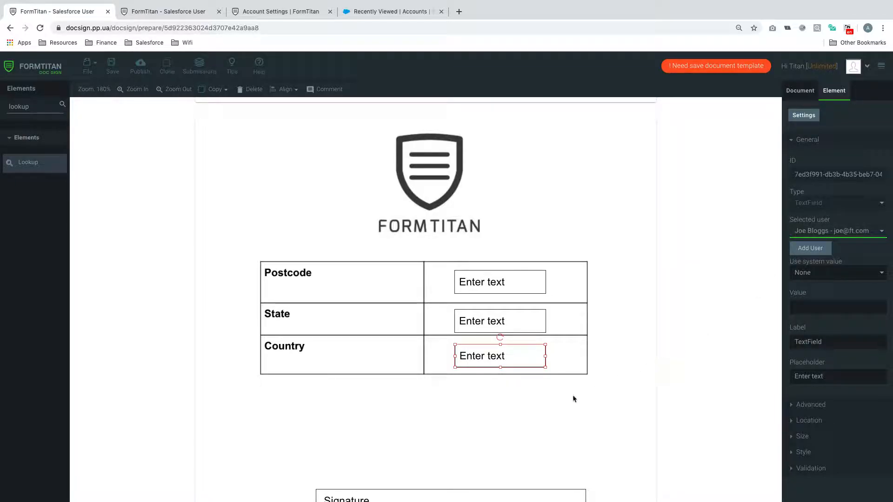
scroll(560, 405, "down", 5)
left_click(519, 289)
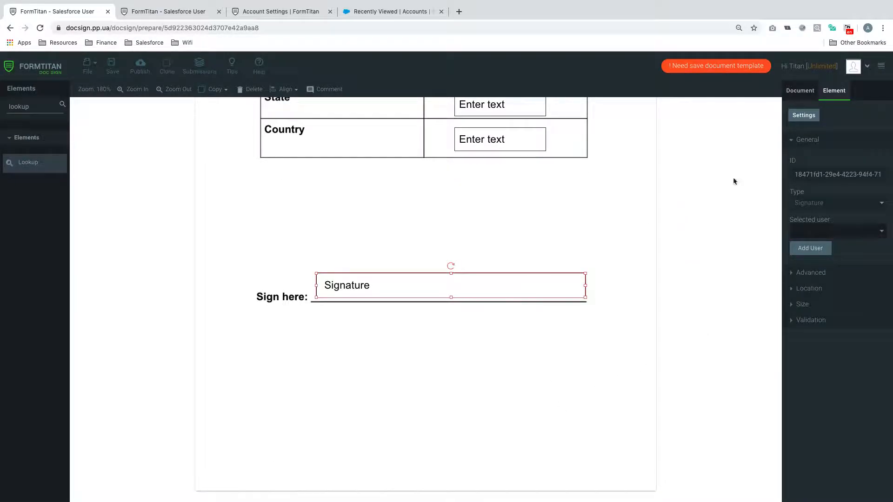
left_click(816, 234)
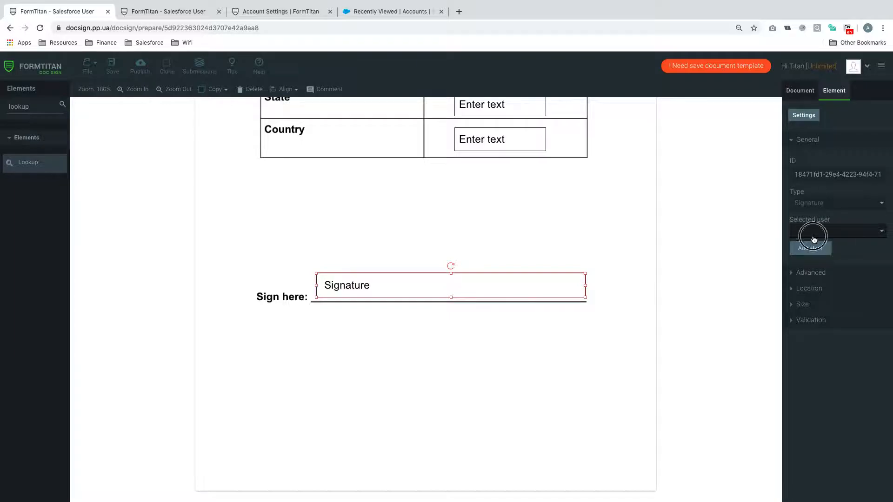
left_click(821, 227)
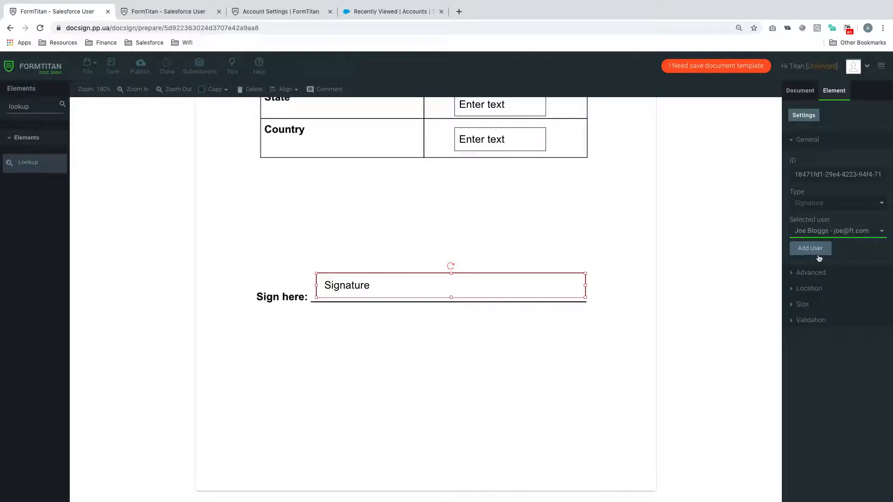
left_click(805, 139)
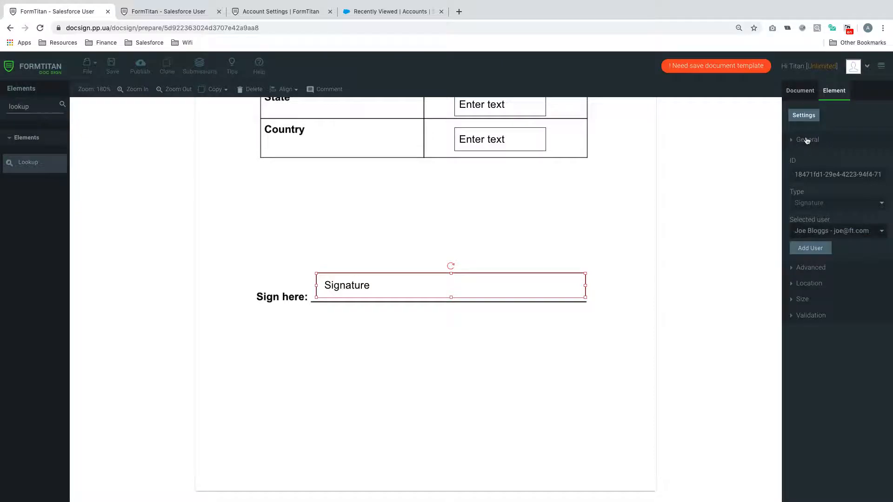
Replace the first signer's e-mail address in document settings and save the document
left_click(810, 92)
left_click(810, 115)
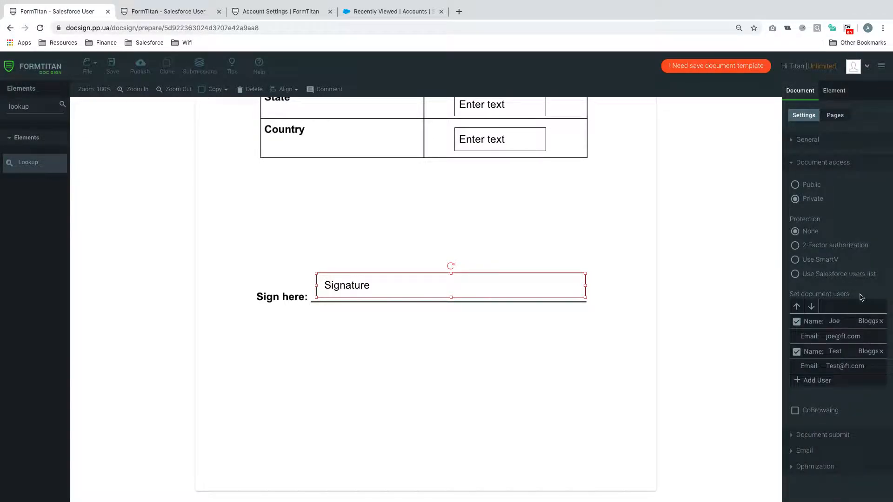
left_click_drag(873, 338, 801, 336)
left_click(112, 65)
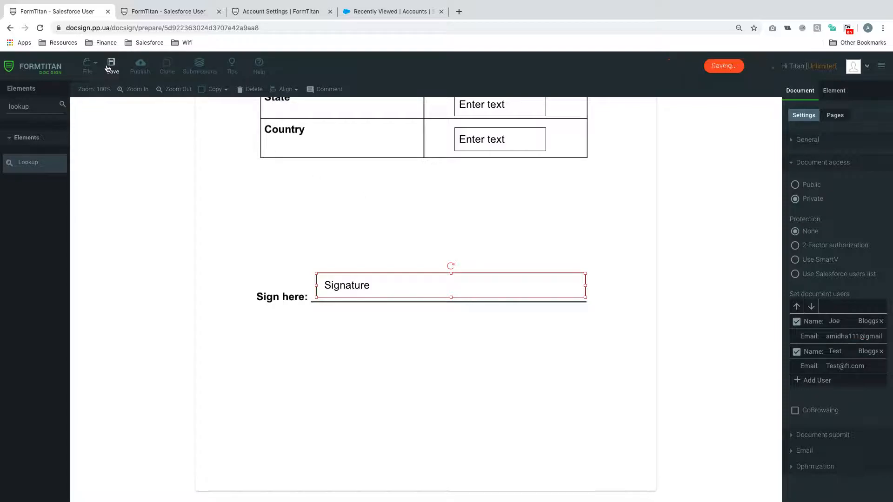
Attempt to publish and jump to the unassigned Search Contacts field blocking it
left_click(141, 64)
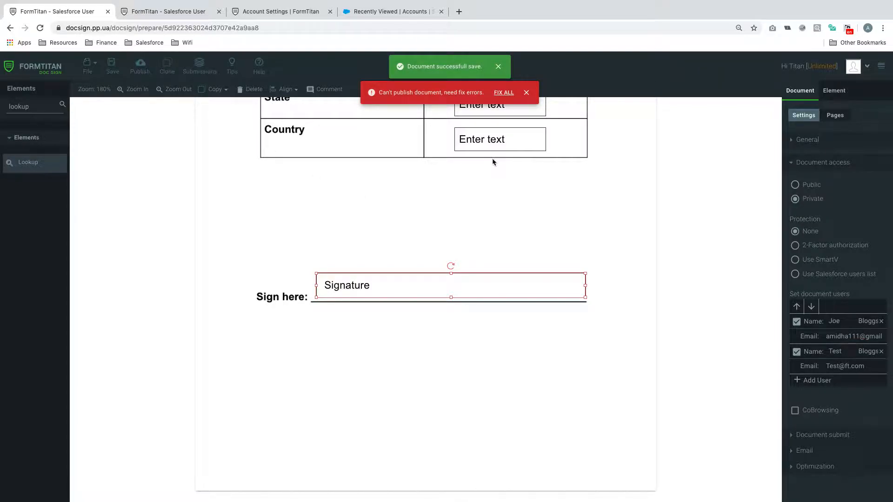
left_click(499, 94)
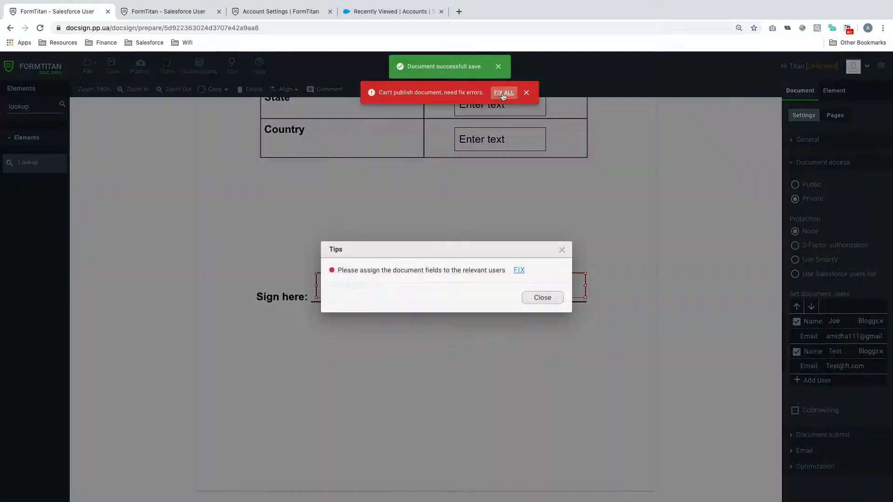
left_click(519, 270)
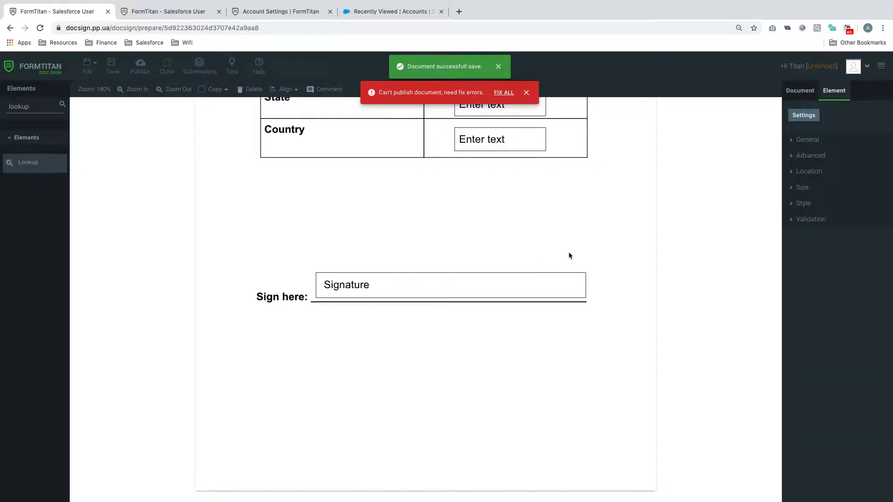
left_click(603, 367)
Delete the Search Contacts field, then publish and send the document to both signers
left_click(552, 385)
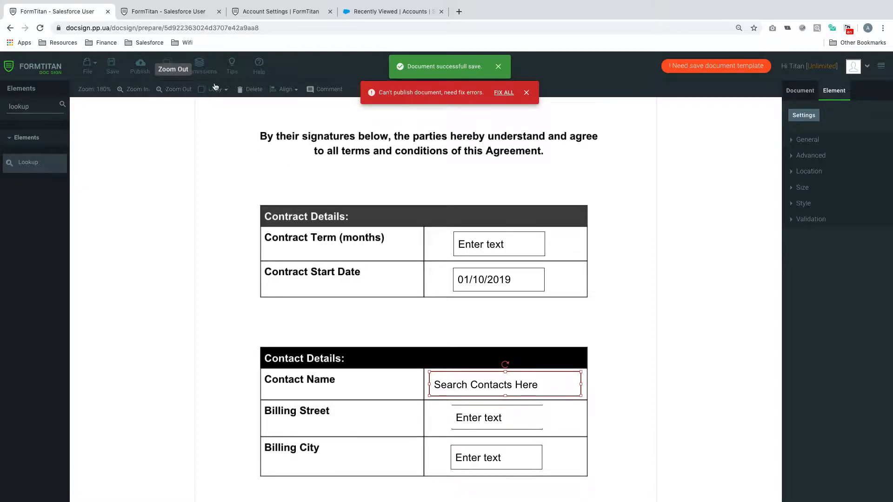
left_click(256, 90)
left_click(135, 68)
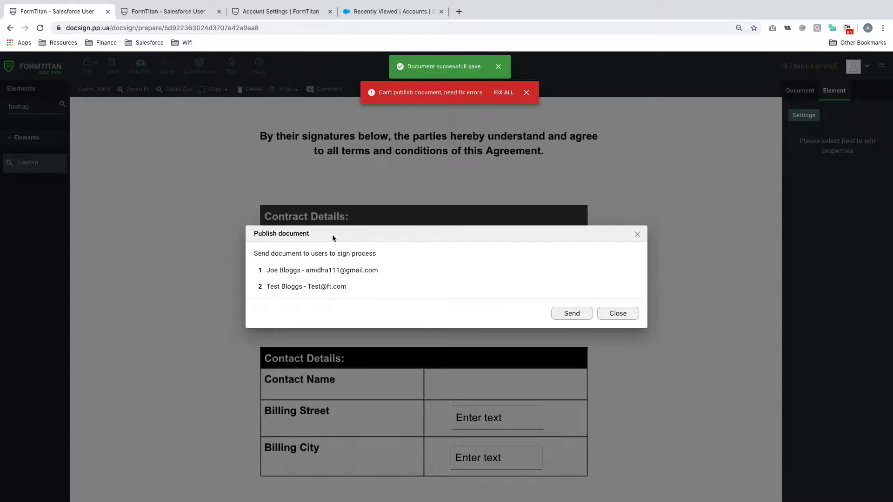
left_click_drag(298, 284, 361, 281)
left_click(383, 282)
left_click(567, 317)
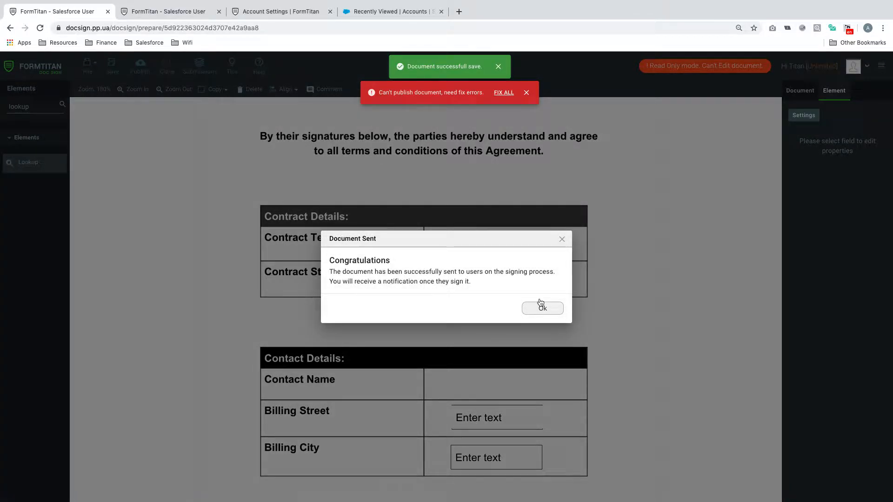
left_click(459, 11)
Open Gmail and follow the sign link in the 'You are requested to sign a document' email
type("gmail")
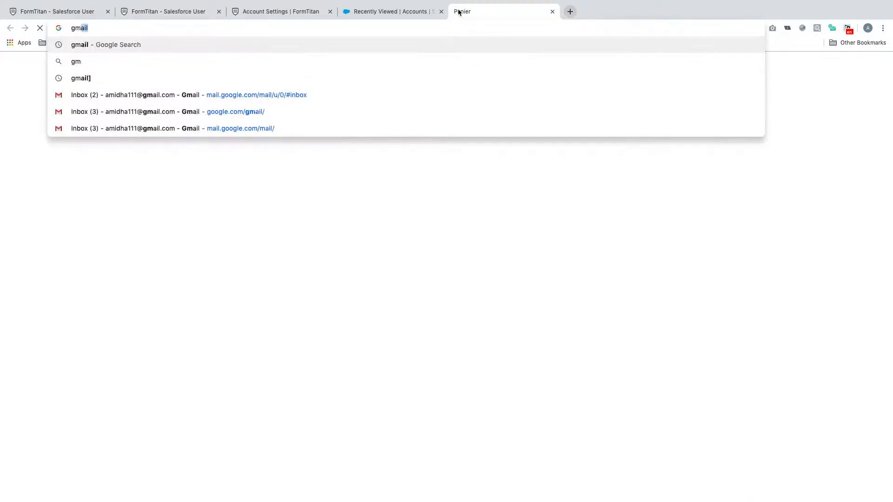
key("Return")
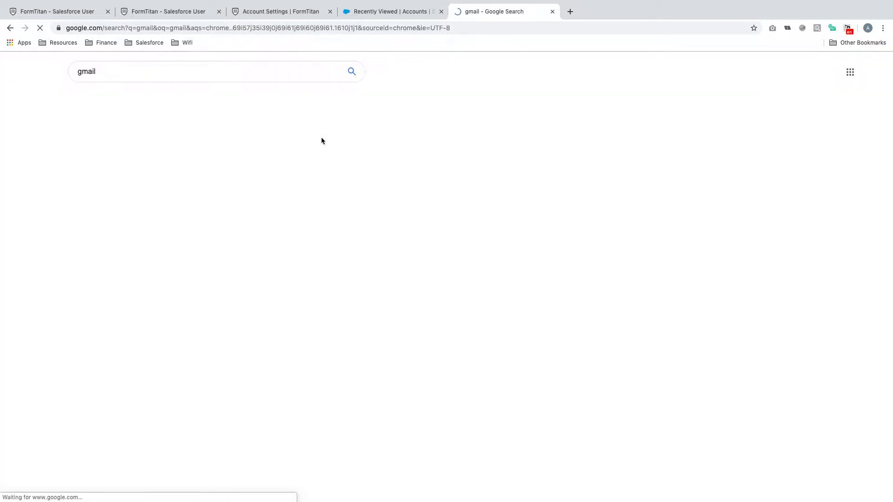
left_click(117, 140)
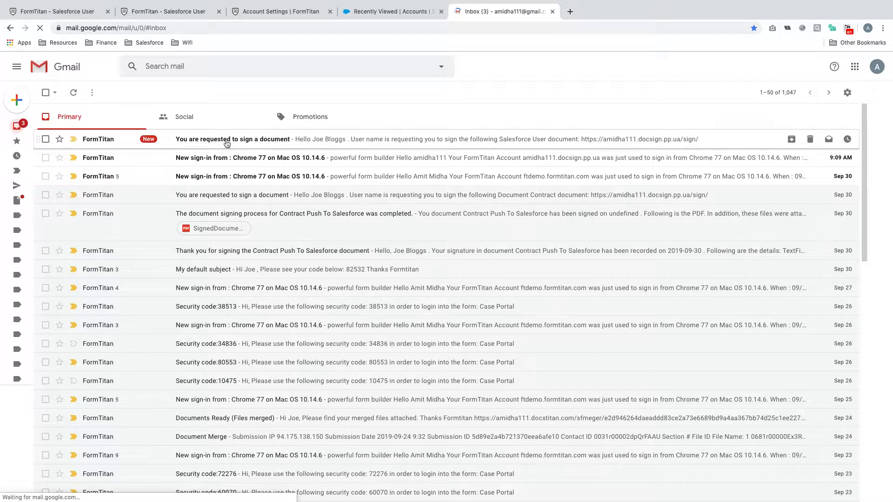
left_click(387, 142)
left_click(350, 190)
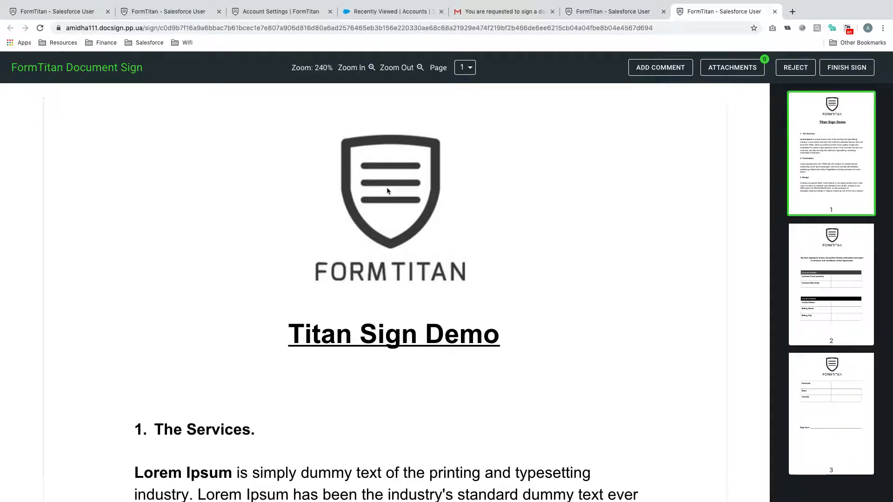
Scroll through the signing pages and test that Billing Street and Billing City are fillable
scroll(417, 348, "down", 15)
scroll(417, 348, "down", 20)
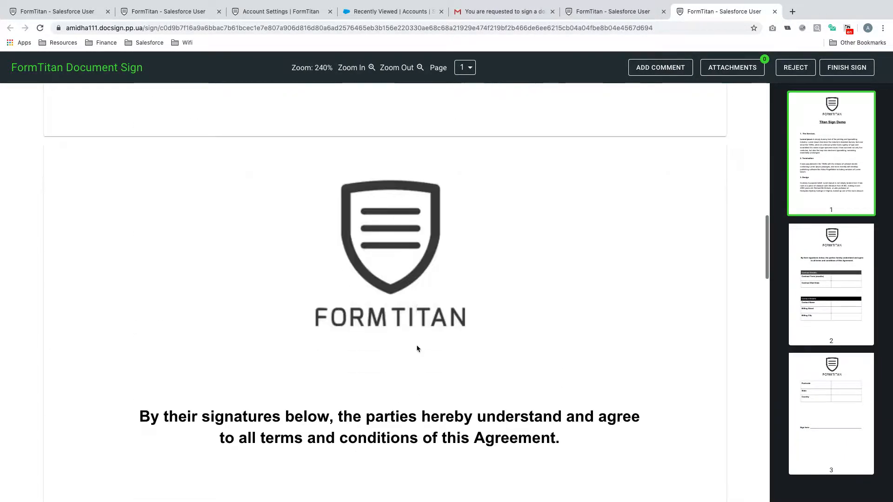
scroll(417, 348, "up", 3)
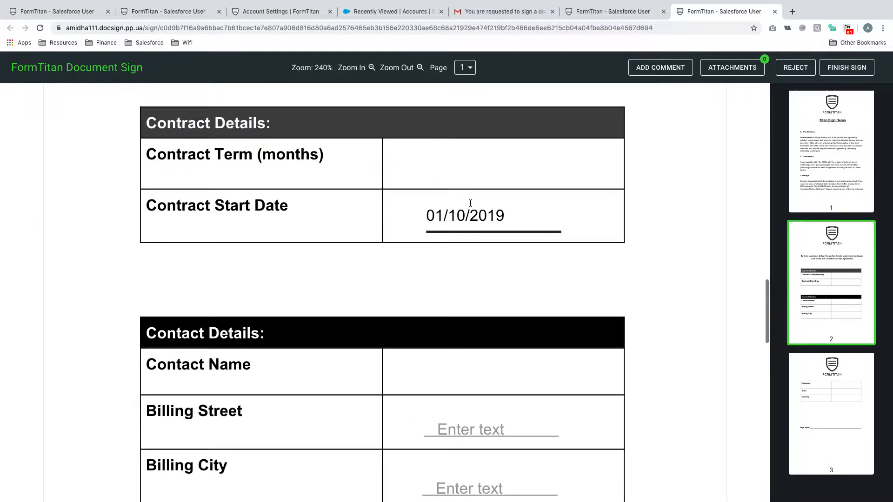
scroll(466, 216, "down", 2)
left_click(444, 353)
left_click(467, 411)
scroll(463, 264, "down", 1)
left_click(470, 265)
Test the Country field on page 3, then go back to the editor tab
scroll(471, 268, "down", 10)
scroll(472, 269, "down", 1)
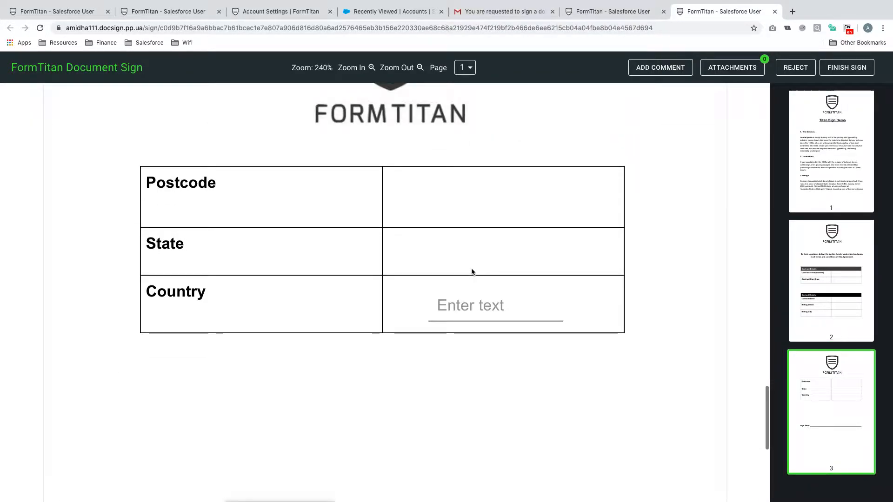
left_click(472, 305)
left_click(484, 263)
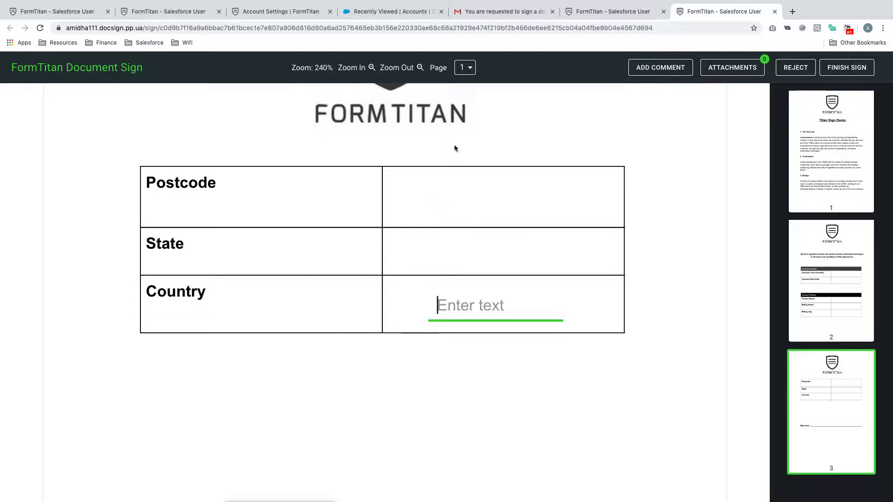
left_click(59, 11)
Dismiss the Document Sent confirmation and check the Contract Term and Start Date signers
left_click(553, 309)
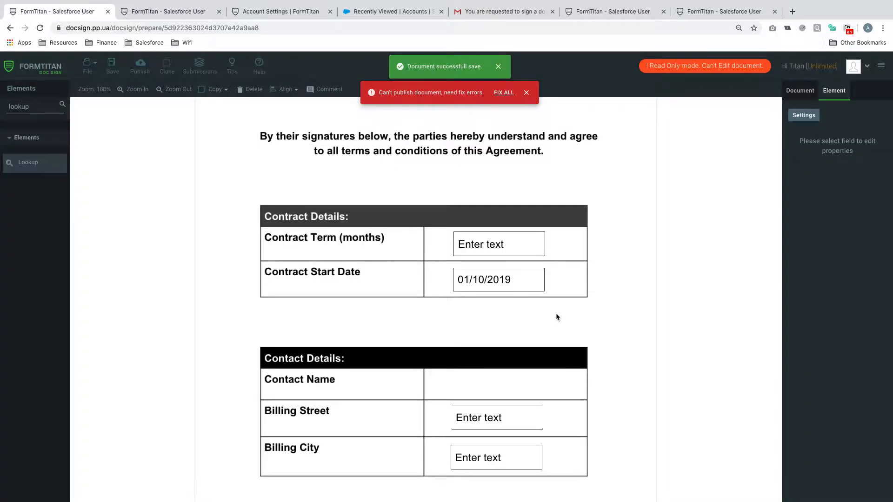
left_click(530, 280)
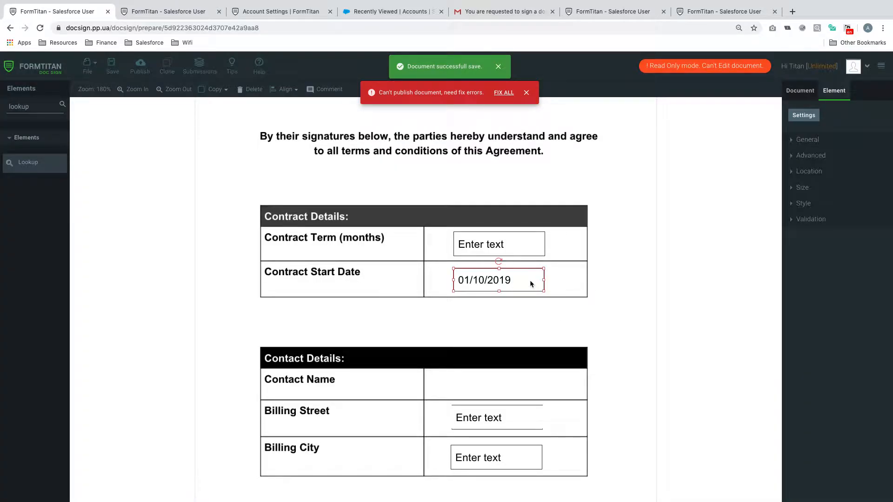
left_click(525, 252)
left_click(814, 144)
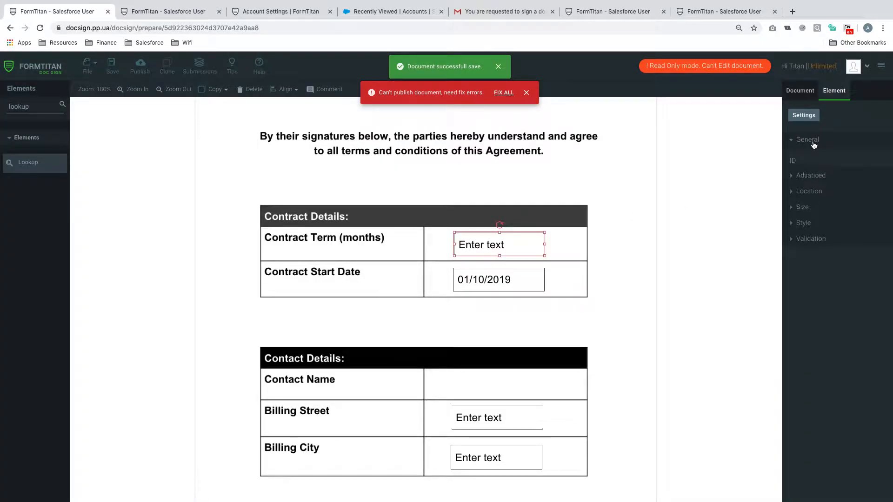
left_click(502, 283)
left_click(496, 395)
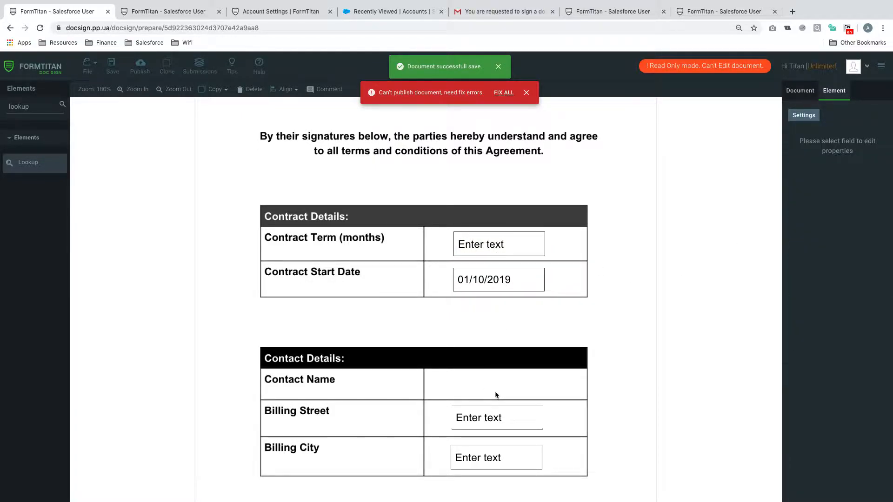
Check the signers of Billing Street, Billing City, Postcode, State and Country, then view the signing page
left_click(496, 414)
left_click(498, 436)
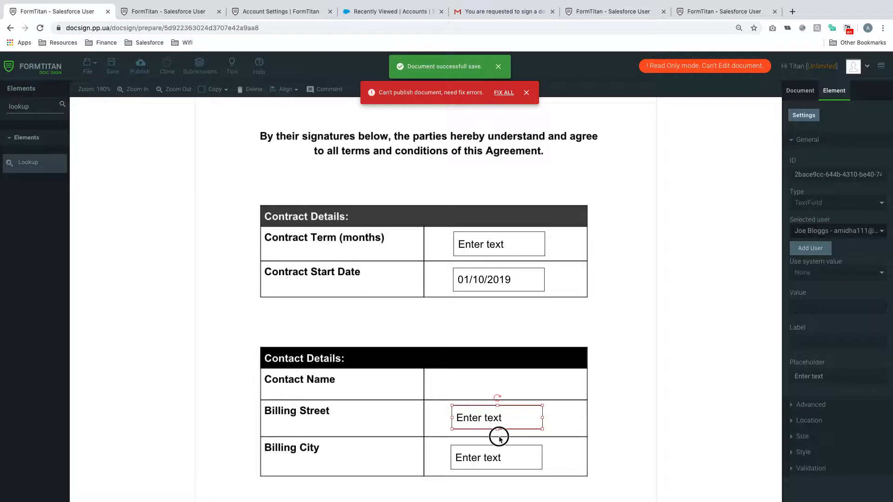
left_click(499, 462)
scroll(567, 369, "down", 10)
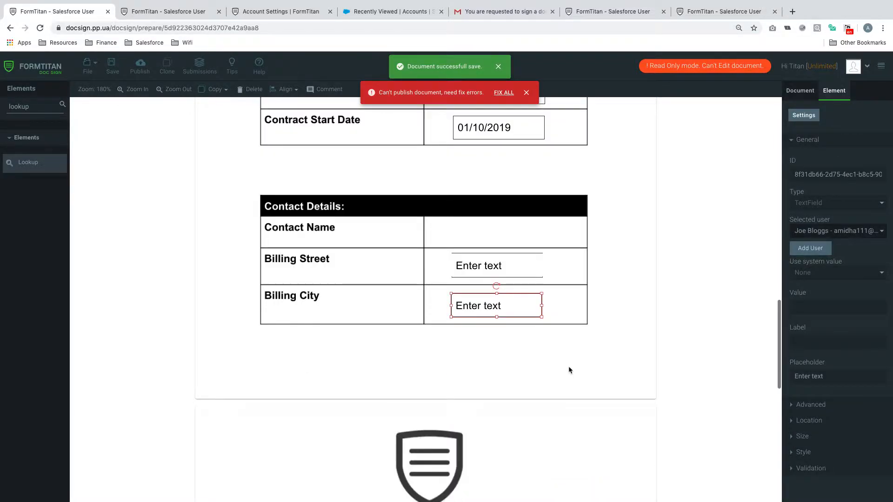
left_click(519, 221)
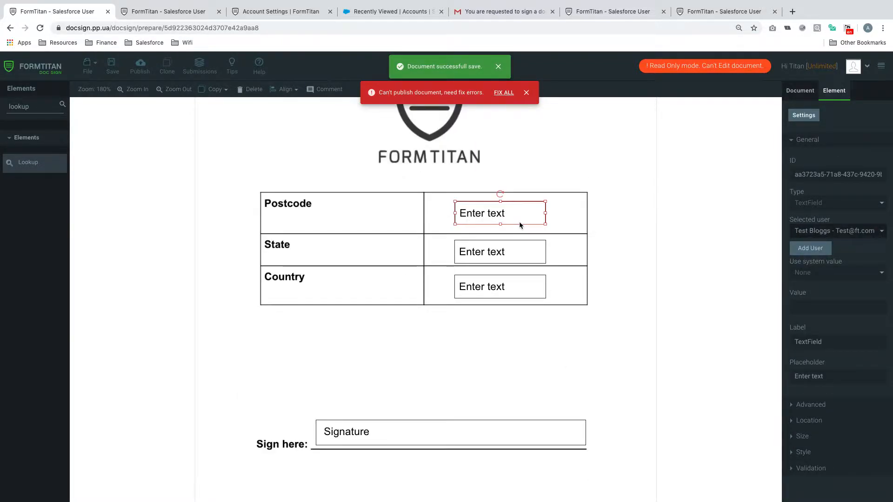
left_click(517, 259)
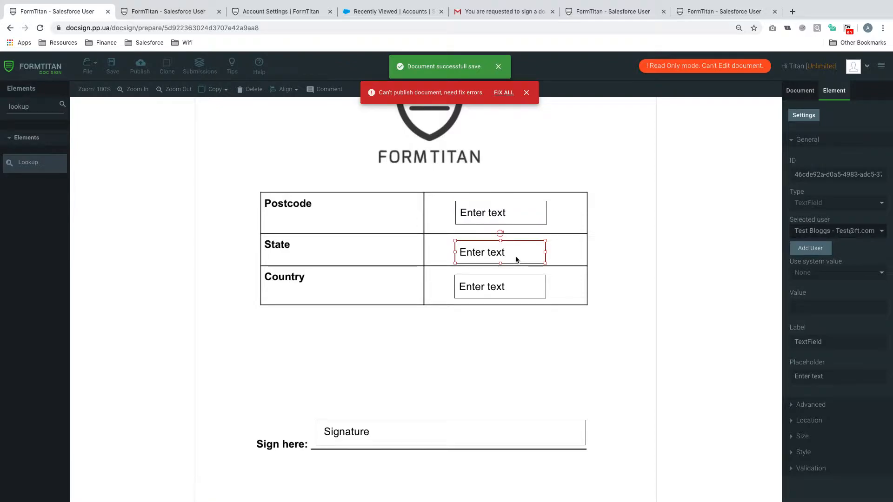
left_click(510, 292)
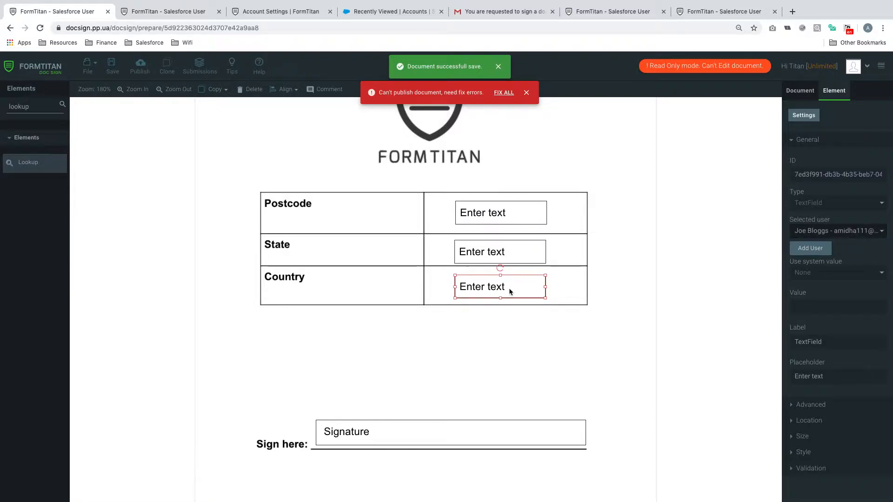
left_click(188, 10)
scroll(493, 312, "down", 10)
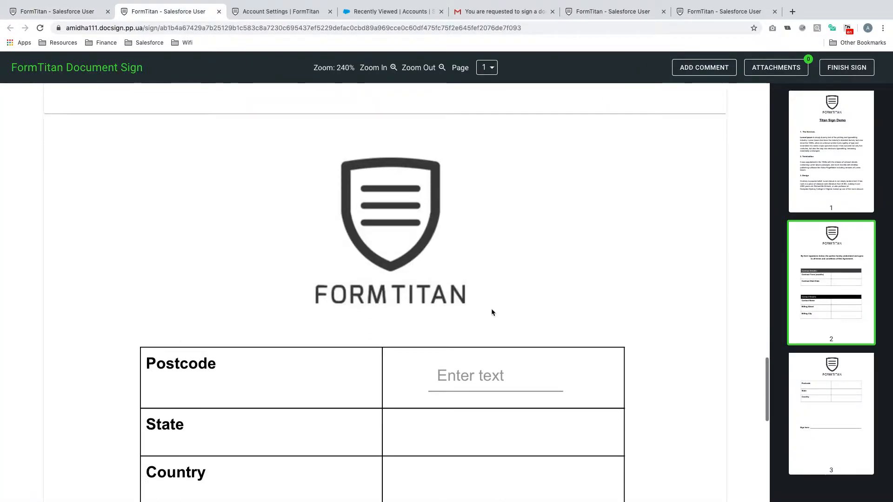
left_click(492, 242)
left_click(482, 297)
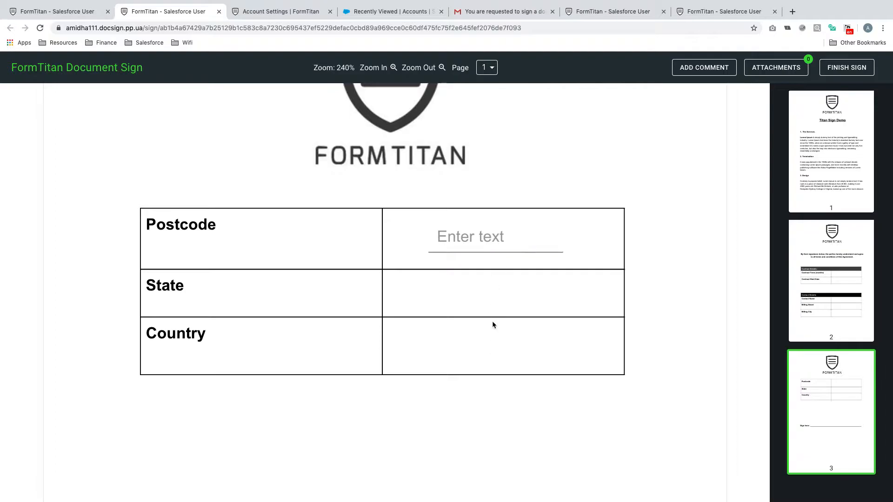
scroll(493, 325, "up", 15)
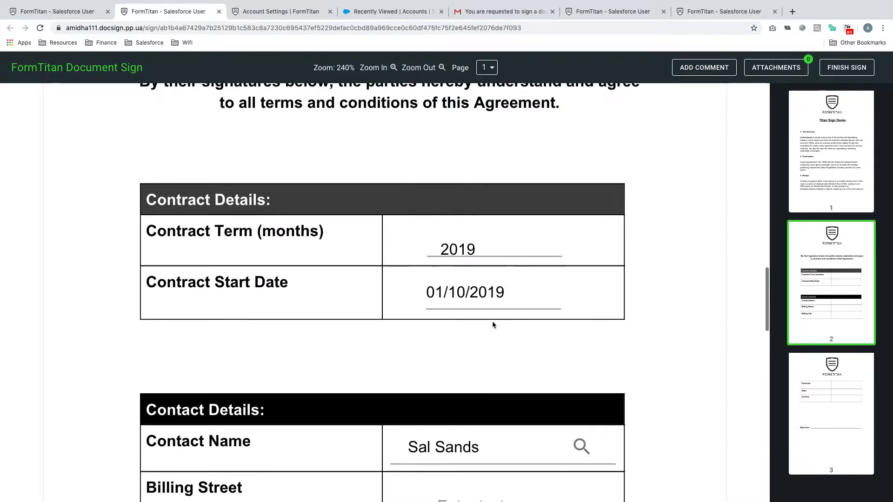
scroll(493, 324, "down", 15)
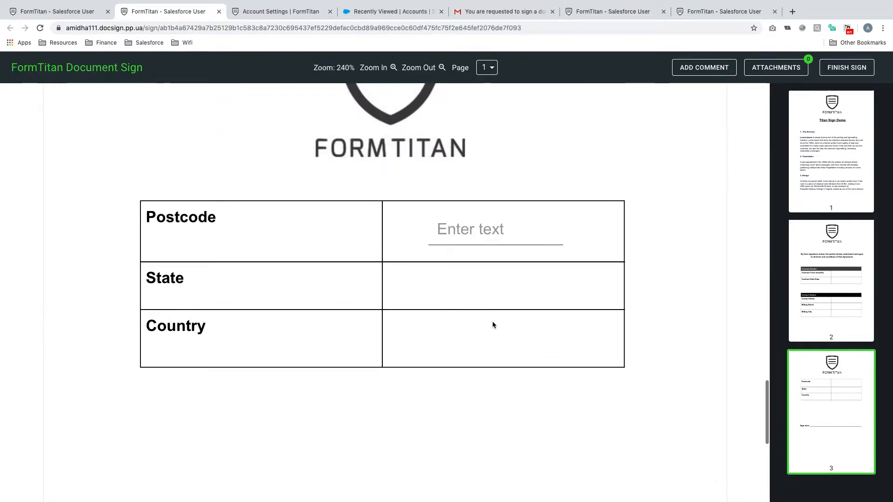
left_click(492, 224)
scroll(509, 235, "up", 9)
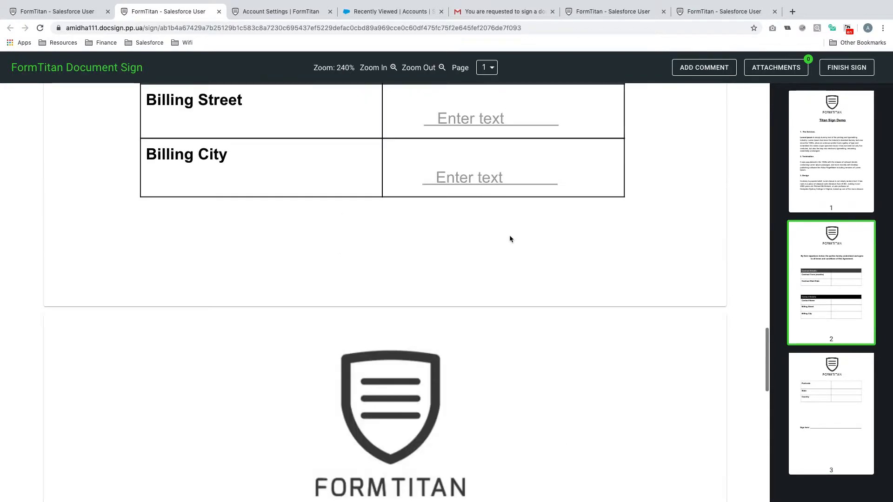
left_click(525, 193)
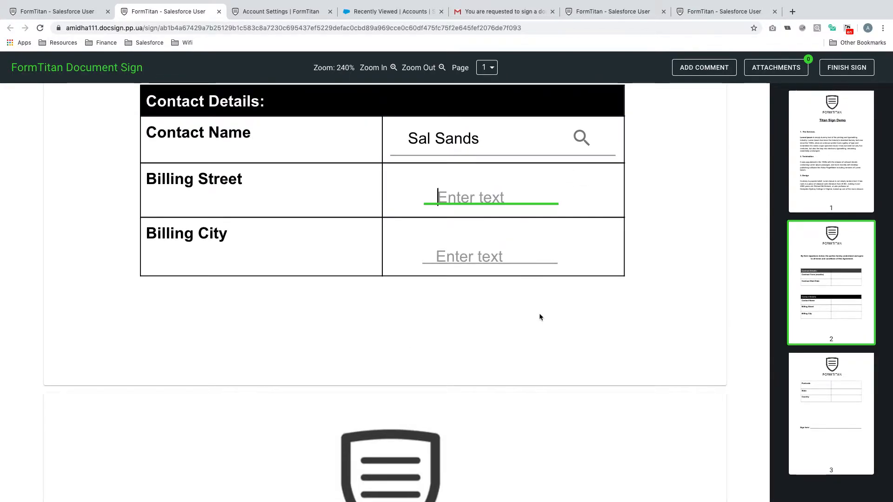
scroll(539, 313, "down", 9)
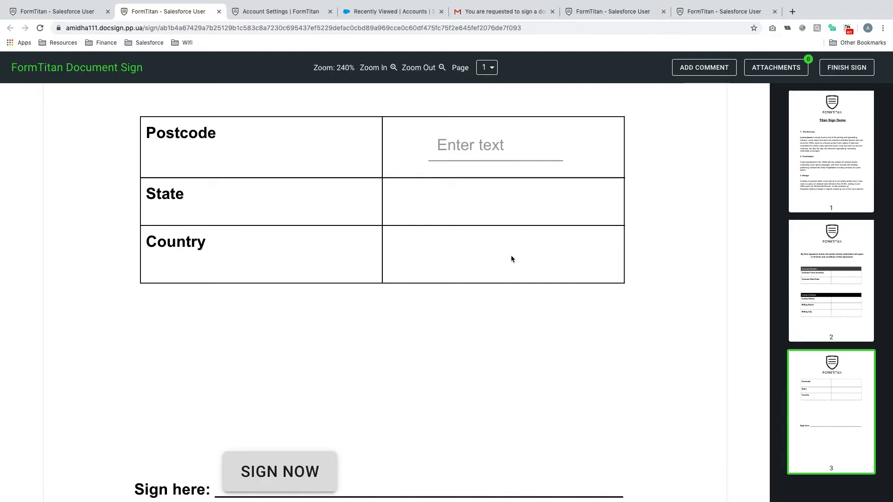
left_click(285, 480)
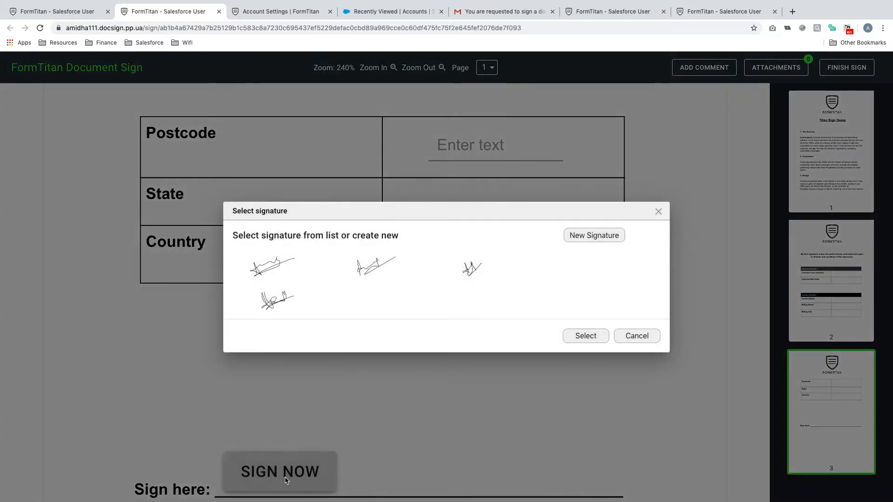
left_click(637, 335)
scroll(684, 186, "up", 12)
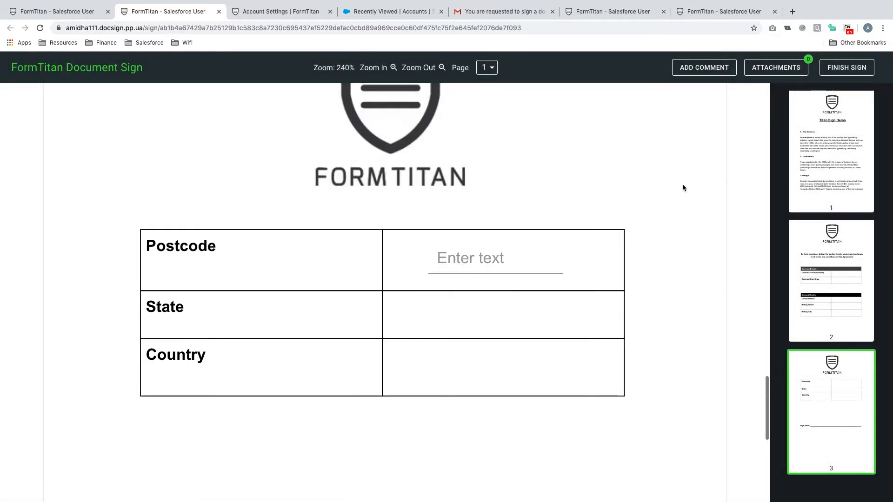
scroll(486, 175, "up", 3)
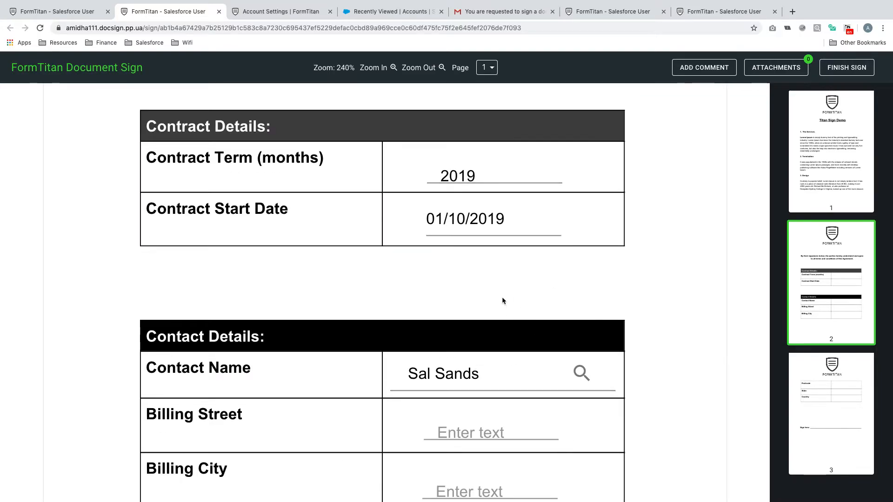
Back in the editor, inspect the assigned signer of the Postcode, State and Country fields
left_click(64, 8)
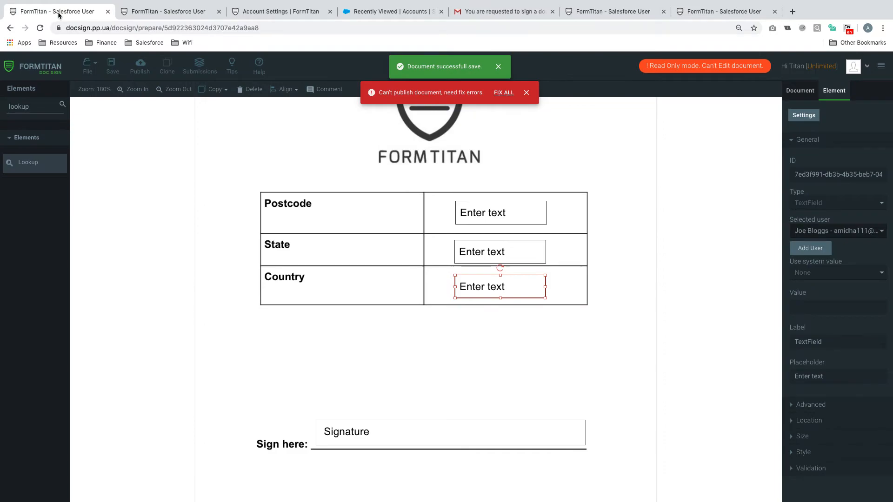
left_click(500, 253)
left_click(507, 221)
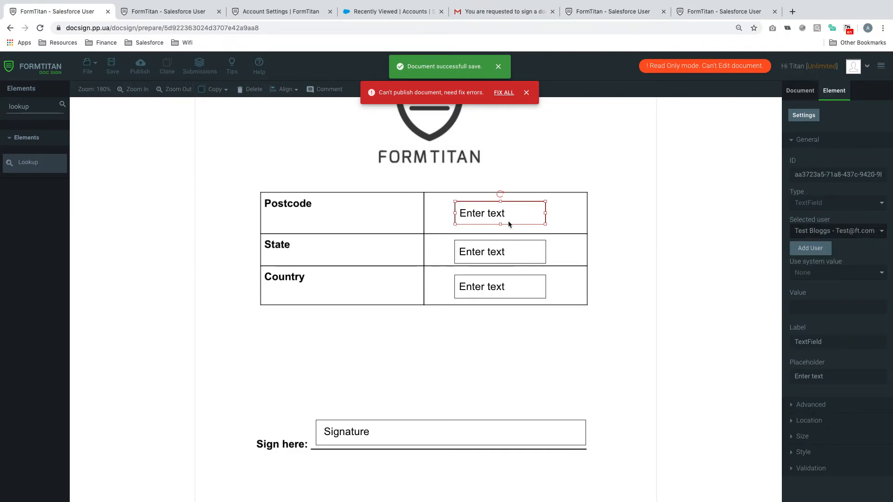
left_click(510, 249)
left_click(513, 221)
left_click(508, 250)
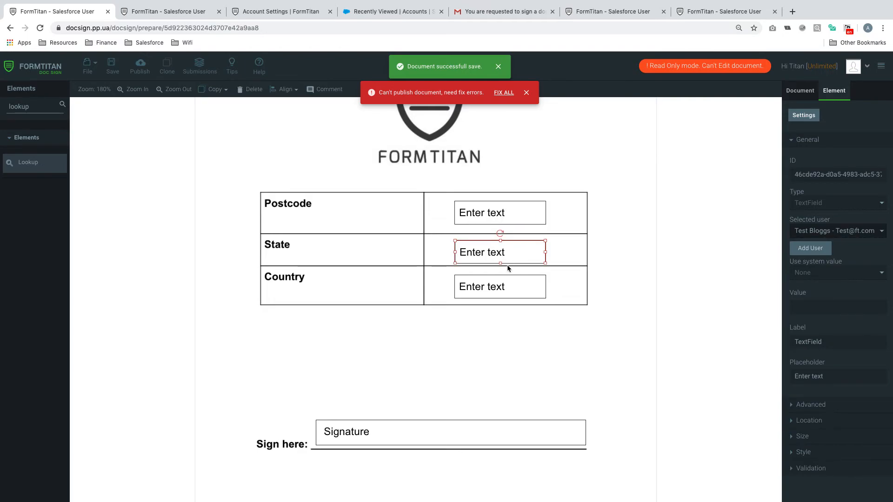
left_click(506, 292)
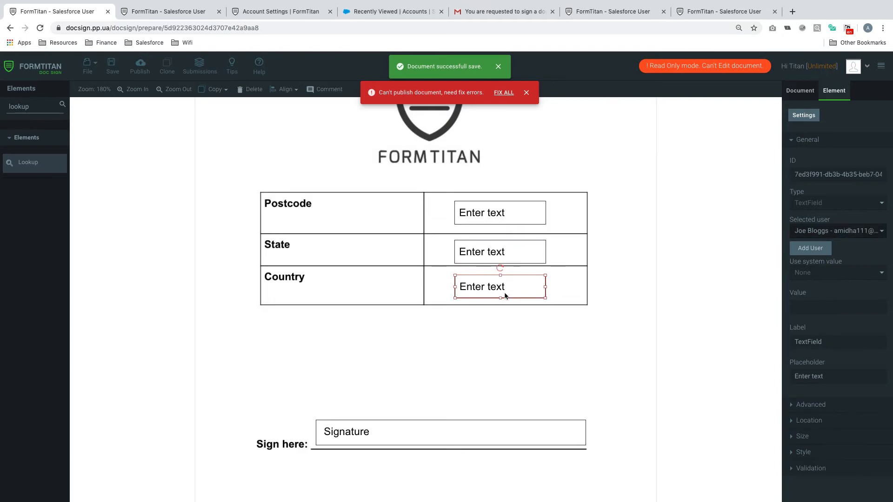